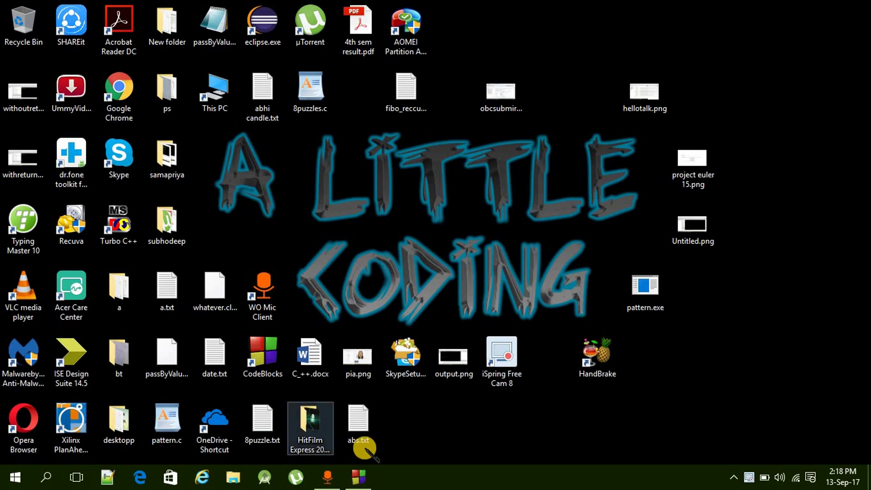
Step: Declare int a,b; on line 6 and begin the printf prompt "Enter two numbers... :"
{"action": "left_click", "coordinate": [355, 478]}
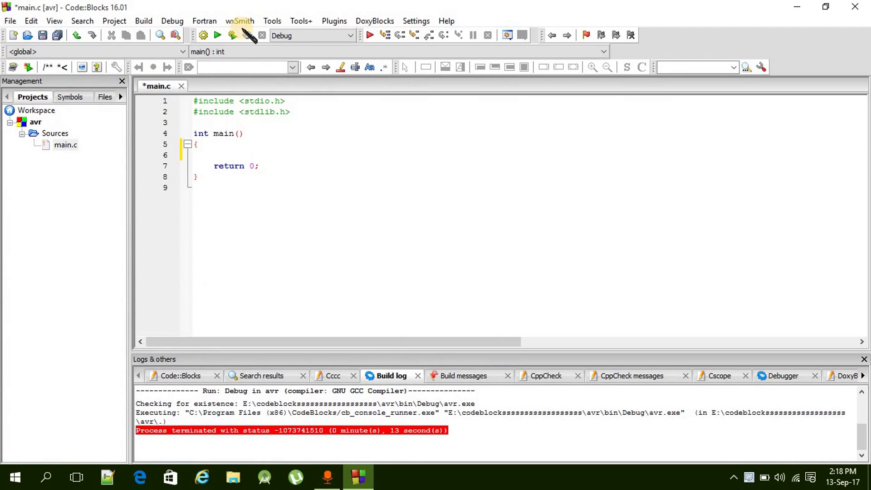
{"action": "left_click", "coordinate": [225, 153]}
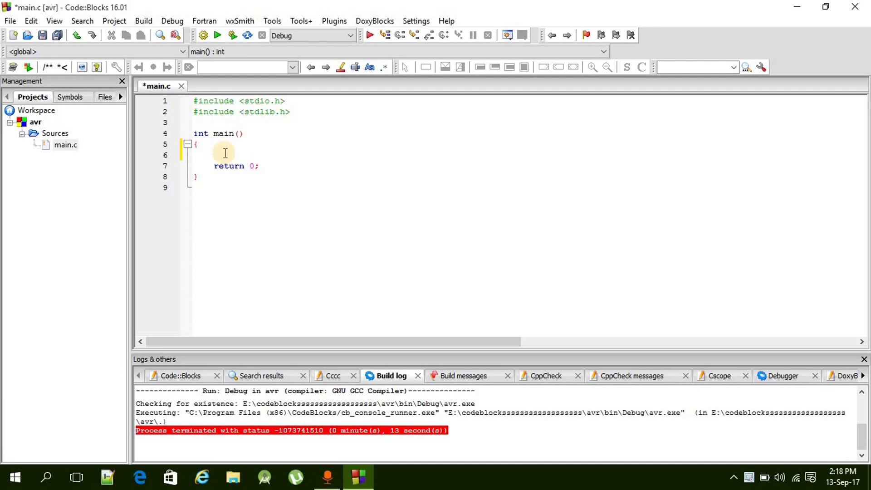
{"action": "type", "text": "int a"}
{"action": "type", "text": ",b"}
{"action": "type", "text": ";"}
{"action": "key", "text": "Return"}
{"action": "type", "text": "pr"}
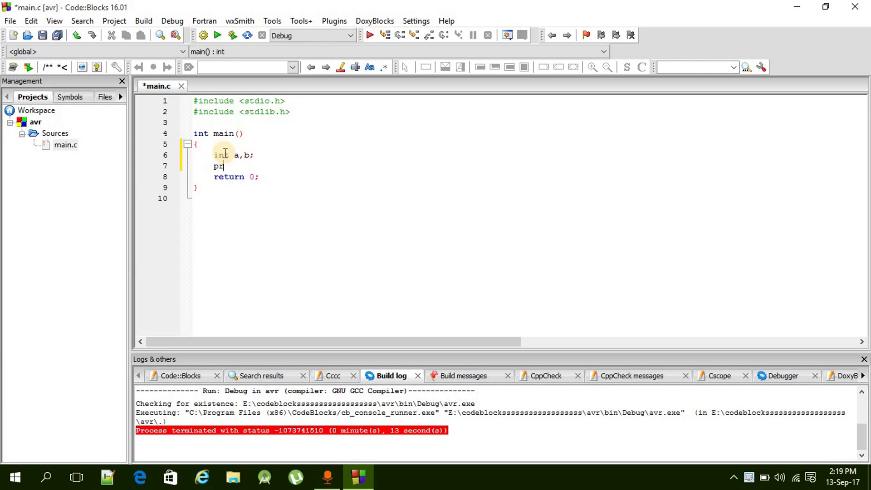
{"action": "type", "text": "int"}
{"action": "key", "text": "Return"}
{"action": "type", "text": "\""}
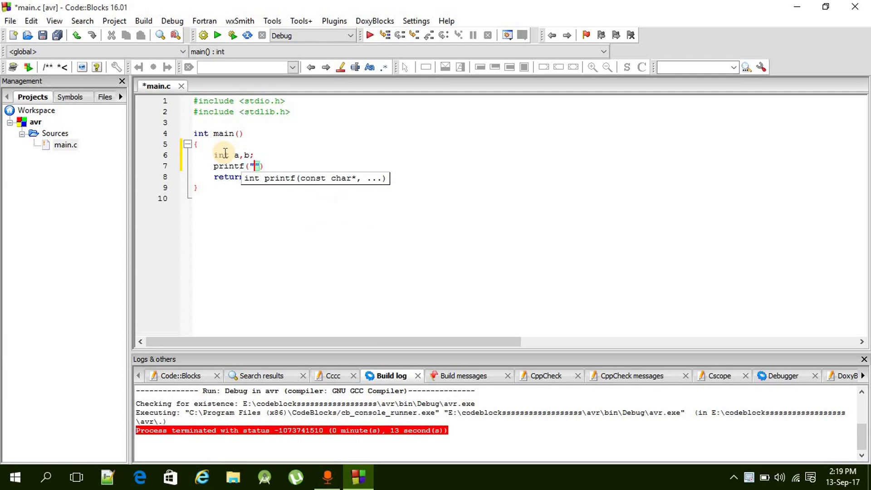
{"action": "type", "text": "E"}
{"action": "type", "text": "nte"}
{"action": "type", "text": "r two nu"}
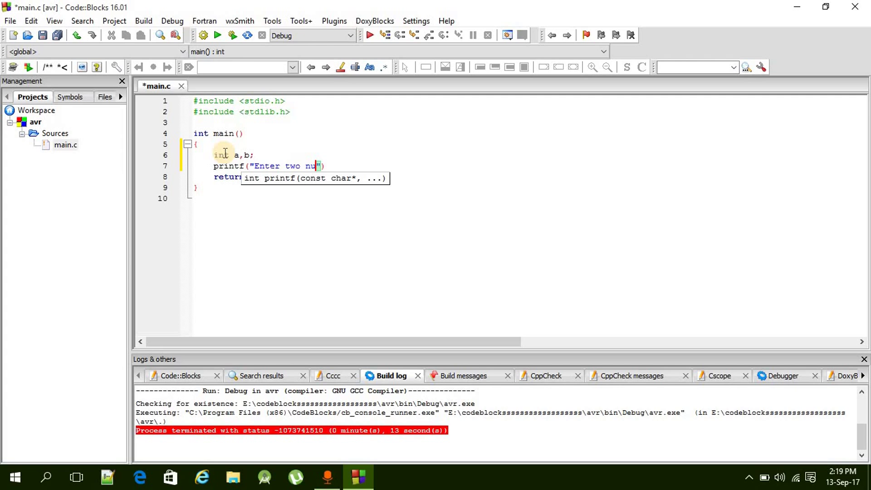
{"action": "type", "text": "mbers... "}
{"action": "type", "text": ":\");"}
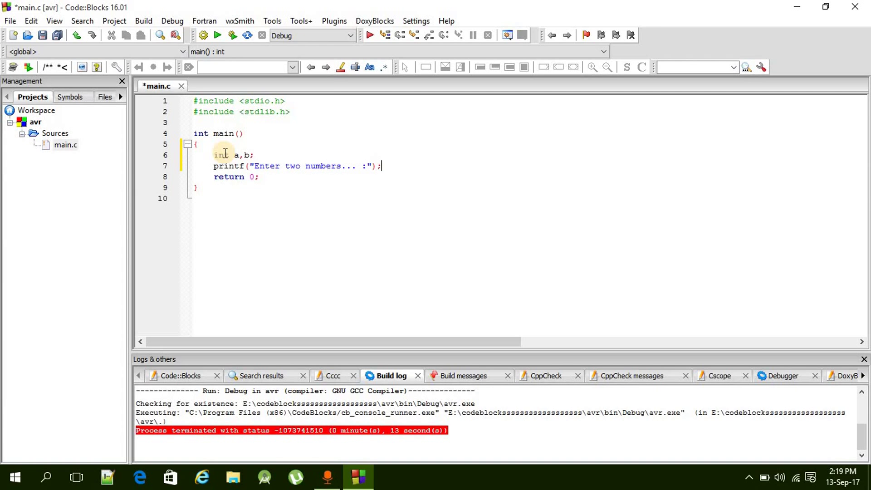
Step: Complete the prompt line and start scanf("%d%d",&a,&b); on the line below
{"action": "key", "text": "Return"}
{"action": "type", "text": "scanf("}
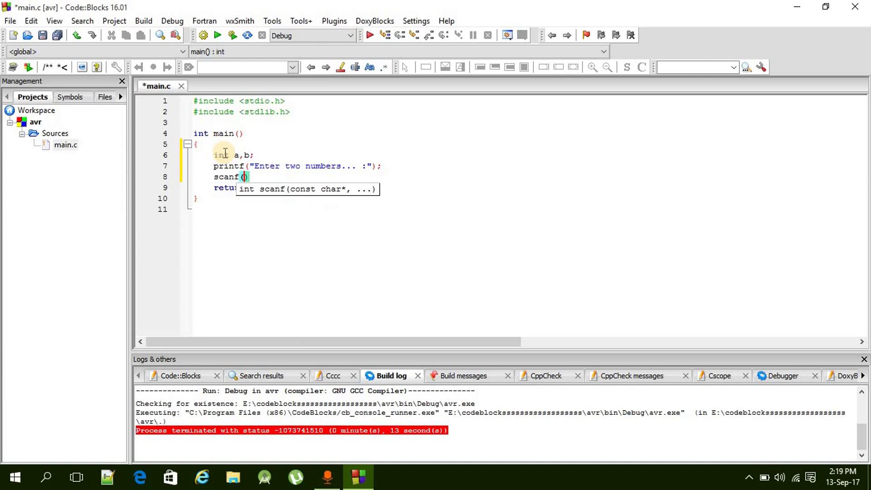
{"action": "type", "text": "\""}
{"action": "type", "text": "%d"}
{"action": "type", "text": "%d"}
{"action": "type", "text": "\""}
{"action": "type", "text": ",&a,"}
{"action": "type", "text": "&"}
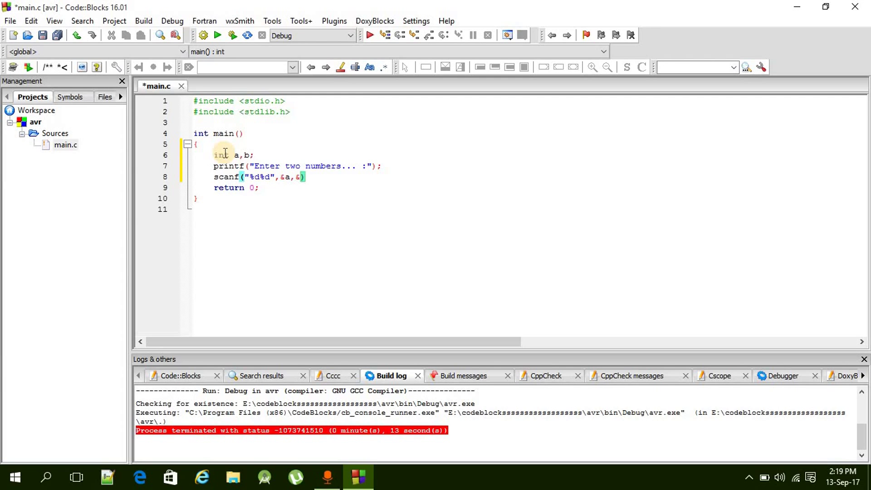
{"action": "type", "text": "b)"}
{"action": "type", "text": ";"}
Step: Add c = (a+b)/2 and printf("\nAnswer = %d",c); after the scanf line
{"action": "key", "text": "Return"}
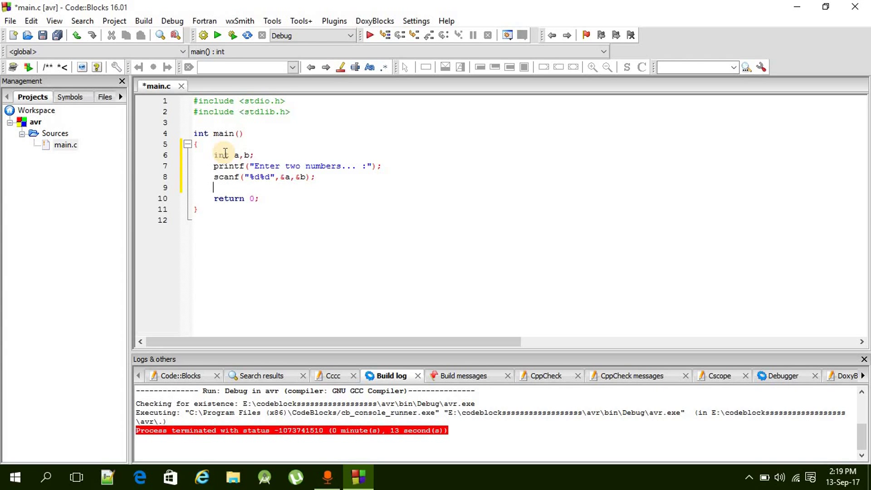
{"action": "type", "text": "int "}
{"action": "type", "text": "c "}
{"action": "type", "text": "= "}
{"action": "type", "text": "(a+"}
{"action": "type", "text": "b)/"}
{"action": "type", "text": "2;"}
{"action": "key", "text": "Return"}
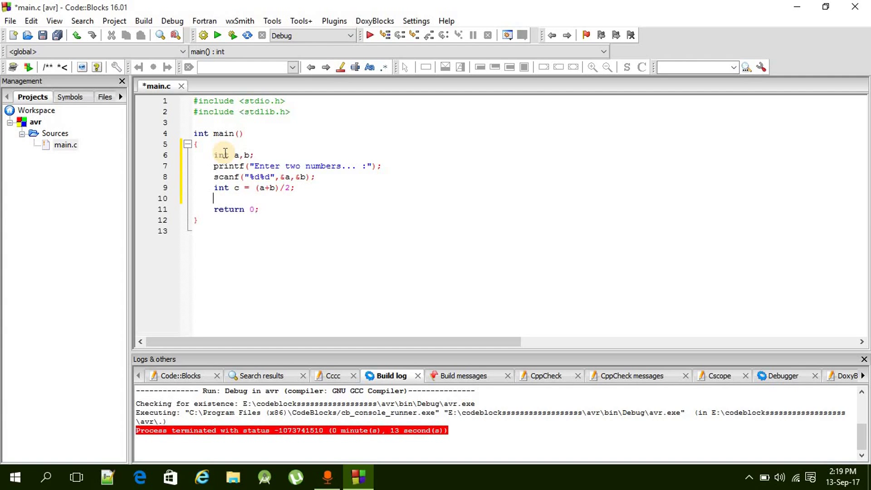
{"action": "type", "text": "pri"}
{"action": "key", "text": "Return"}
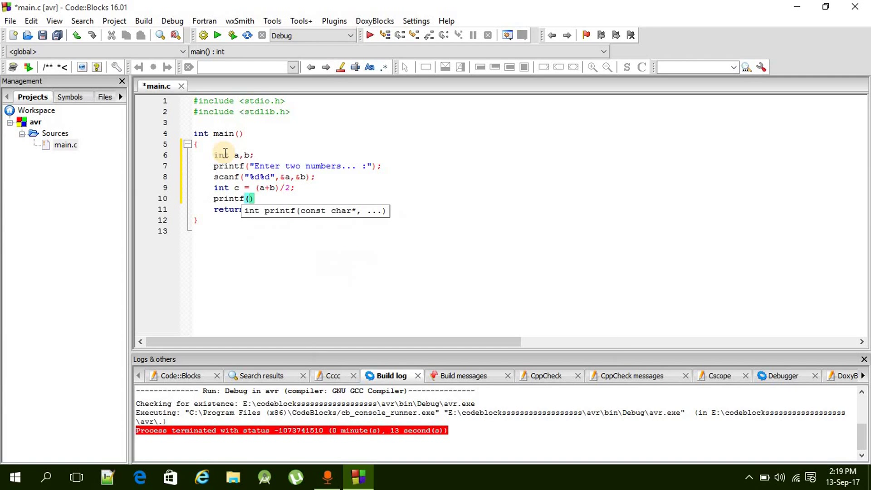
{"action": "type", "text": "\"\\n"}
{"action": "type", "text": "An"}
{"action": "type", "text": "swer "}
{"action": "type", "text": "= %d\""}
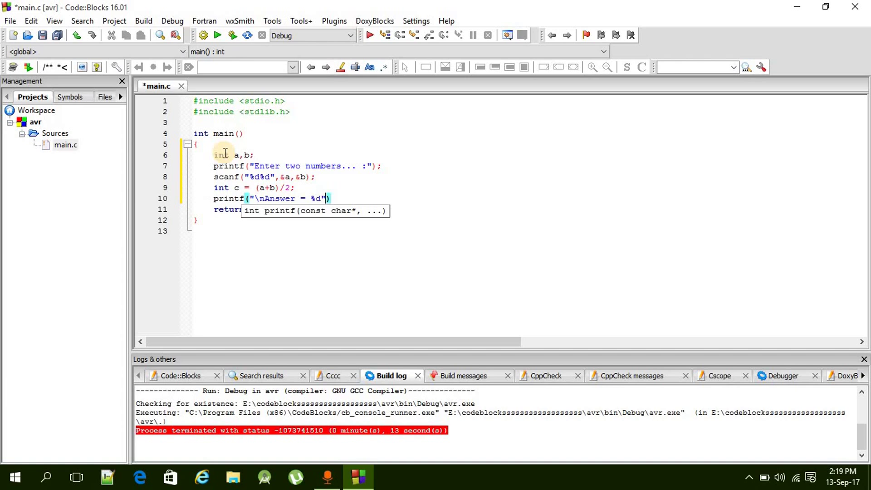
{"action": "type", "text": ",c)"}
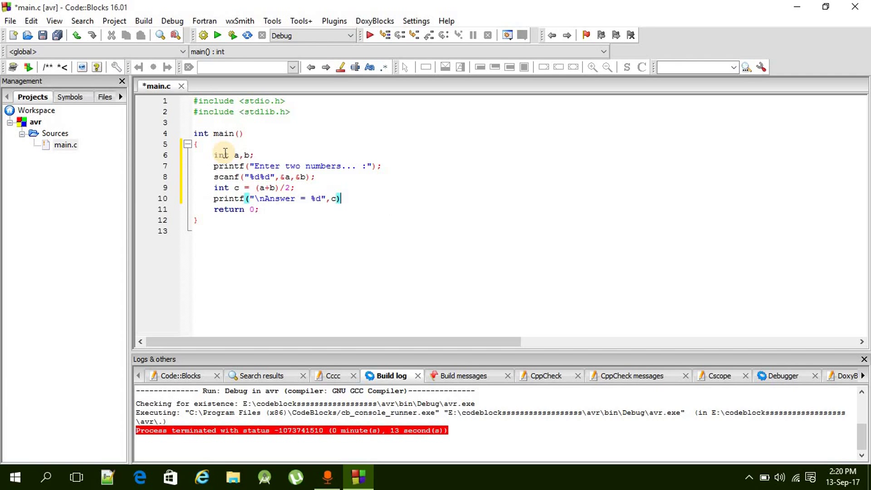
{"action": "type", "text": ";"}
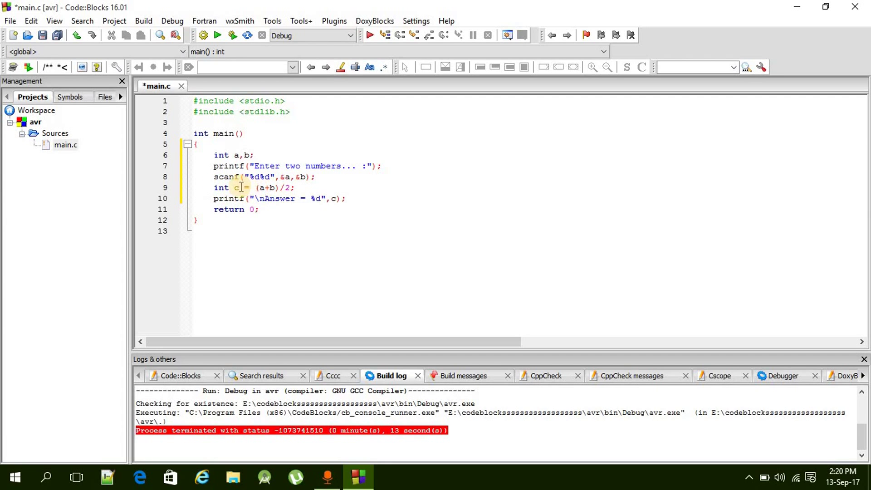
Step: Highlight the declaration of c and the printf's %d format with its c argument
{"action": "left_click_drag", "start_coordinate": [239, 188], "coordinate": [216, 191]}
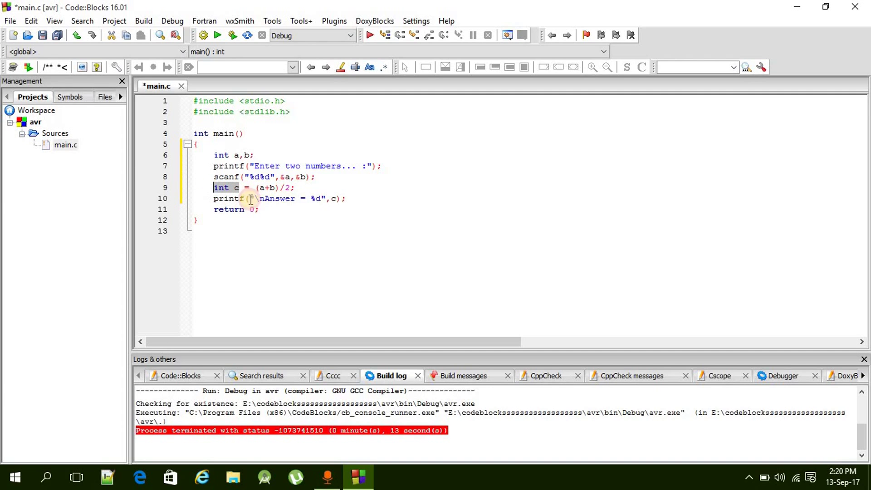
{"action": "left_click", "coordinate": [331, 198]}
{"action": "left_click_drag", "start_coordinate": [338, 198], "coordinate": [310, 198]}
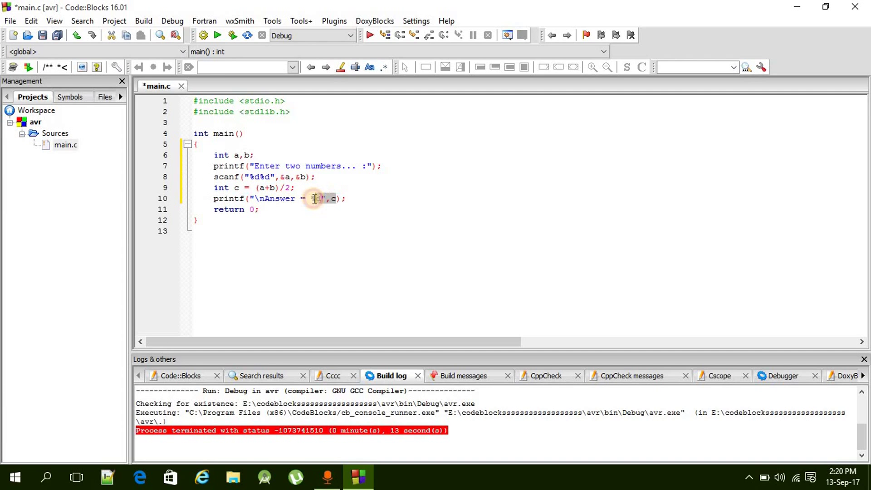
Step: Build and run the program, entering 10 and 15 to get Answer = 12
{"action": "left_click", "coordinate": [211, 39]}
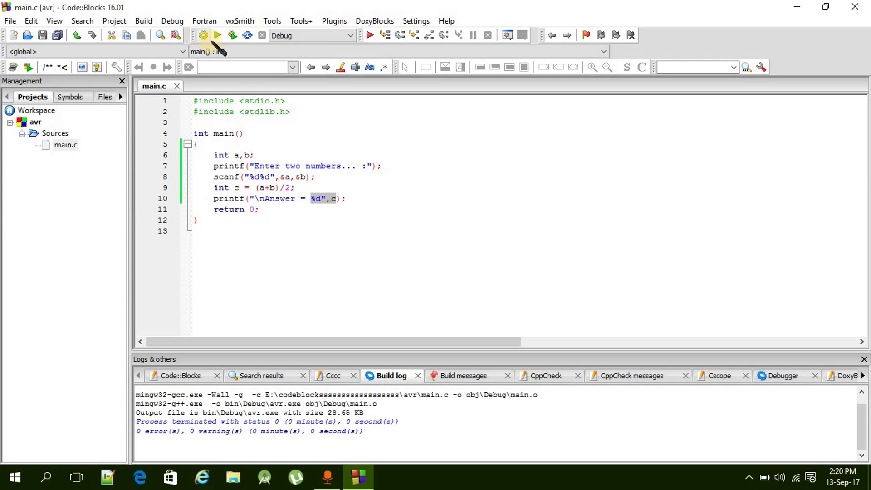
{"action": "left_click", "coordinate": [219, 36]}
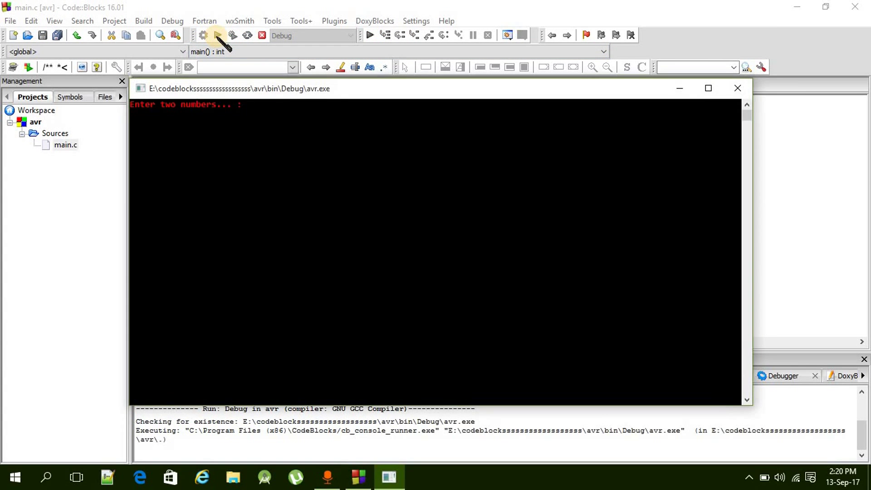
{"action": "type", "text": "10 1"}
{"action": "type", "text": "5"}
{"action": "key", "text": "Return"}
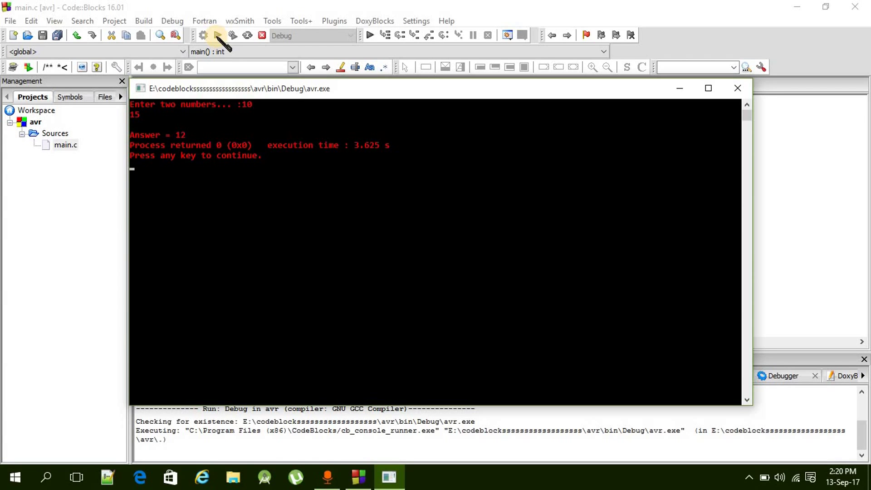
Step: Close the console and change line 6's declaration to float a,b;
{"action": "key", "text": "Return"}
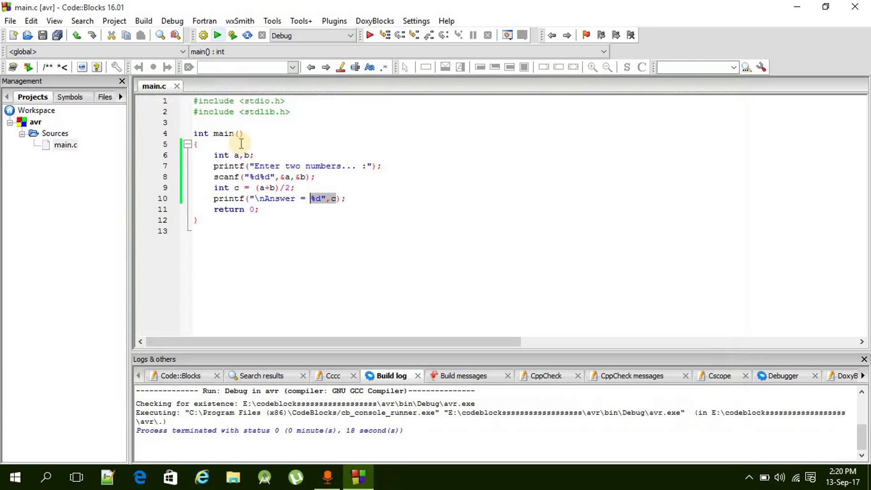
{"action": "left_click", "coordinate": [230, 157]}
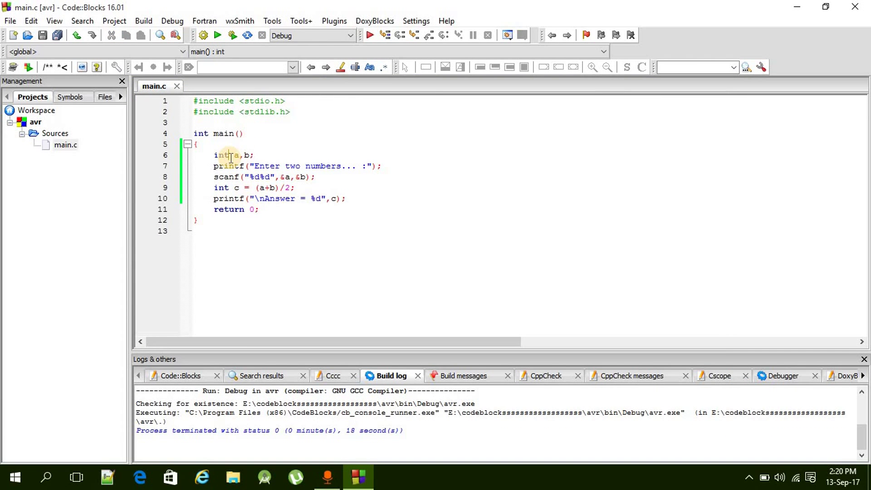
{"action": "key", "text": "BackSpace"}
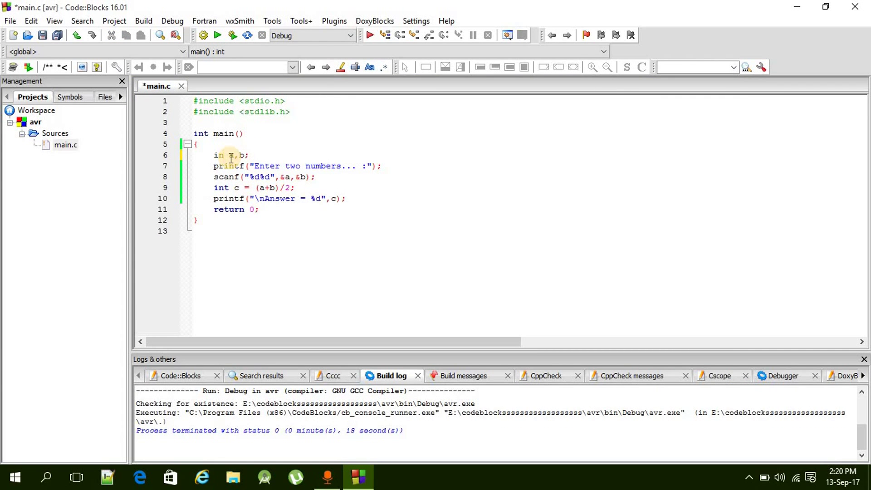
{"action": "key", "text": "BackSpace"}
{"action": "key", "text": "BackSpace"}
{"action": "type", "text": "floa"}
{"action": "key", "text": "Return"}
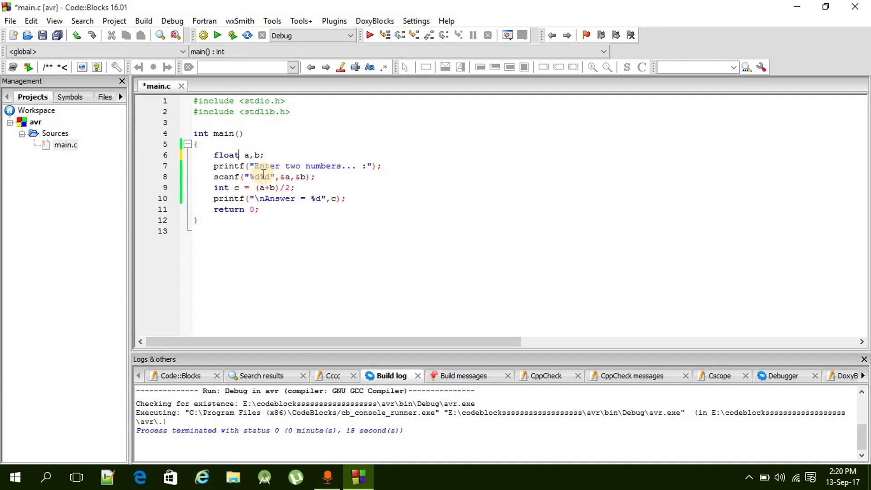
Step: Change both scanf formats from %d to %f
{"action": "left_click", "coordinate": [260, 178]}
{"action": "key", "text": "BackSpace"}
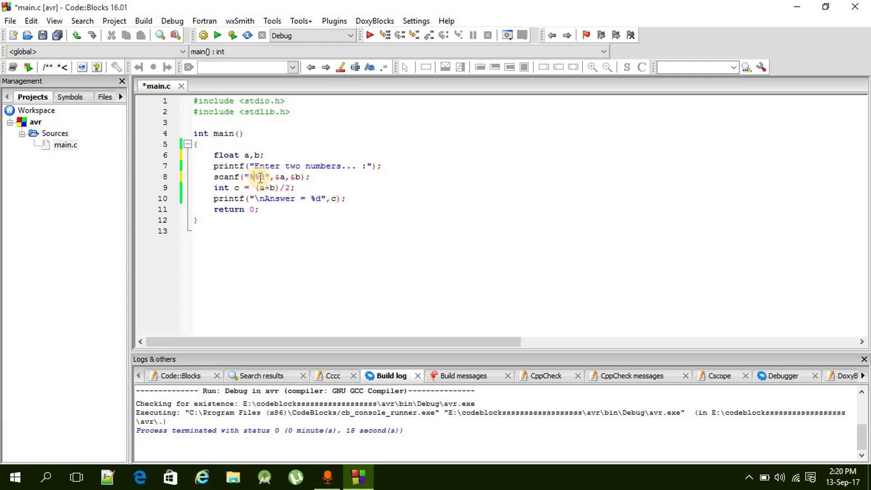
{"action": "type", "text": "f"}
{"action": "left_click", "coordinate": [270, 177]}
{"action": "key", "text": "BackSpace"}
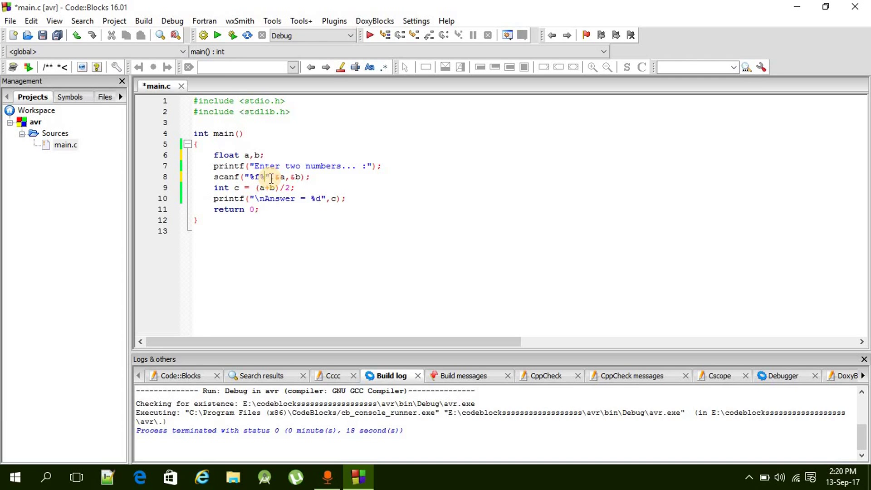
{"action": "type", "text": "f"}
Step: Declare c as float on line 9 and print it with %f
{"action": "left_click", "coordinate": [235, 188]}
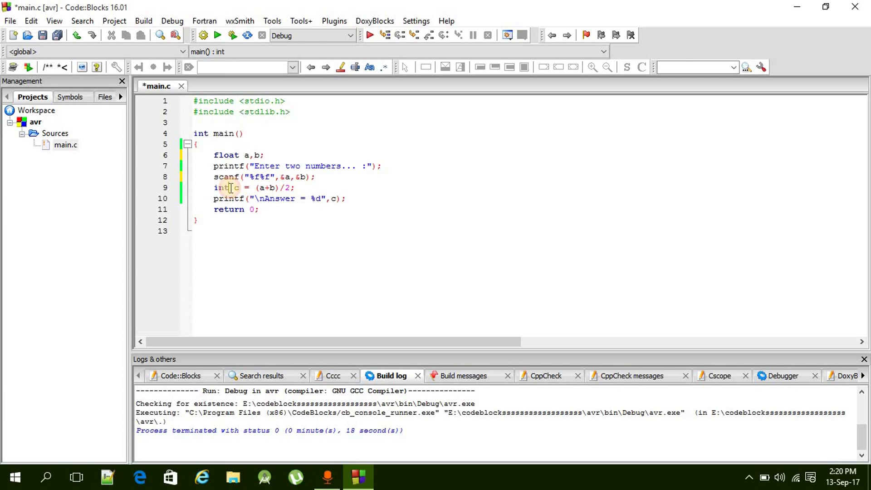
{"action": "key", "text": "BackSpace"}
{"action": "key", "text": "BackSpace"}
{"action": "key", "text": "BackSpace"}
{"action": "key", "text": "BackSpace"}
{"action": "type", "text": "float"}
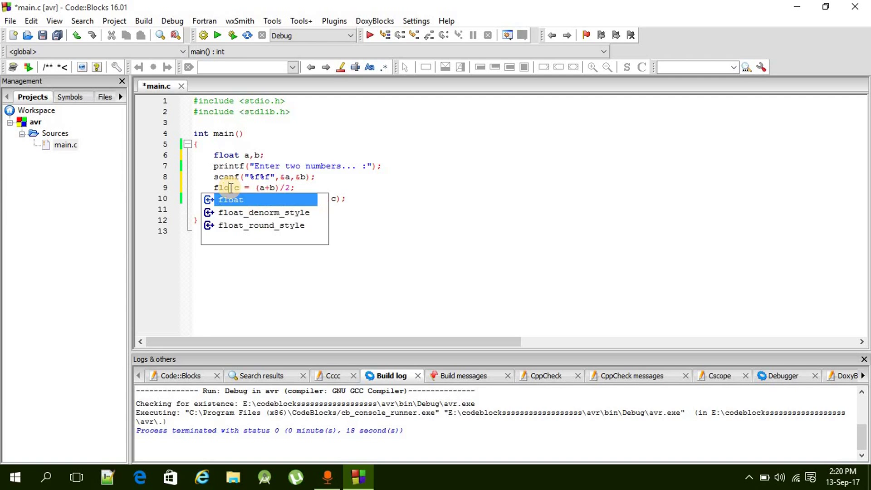
{"action": "left_click", "coordinate": [322, 197]}
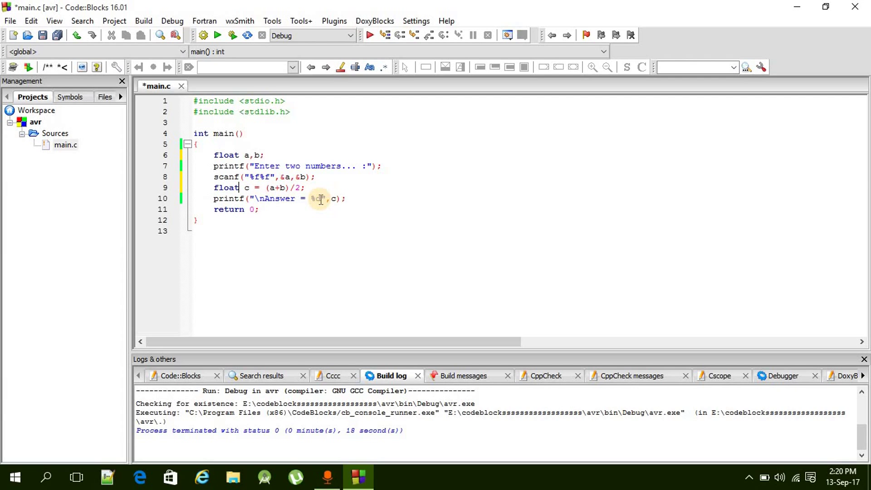
{"action": "type", "text": "f"}
{"action": "left_click", "coordinate": [357, 200]}
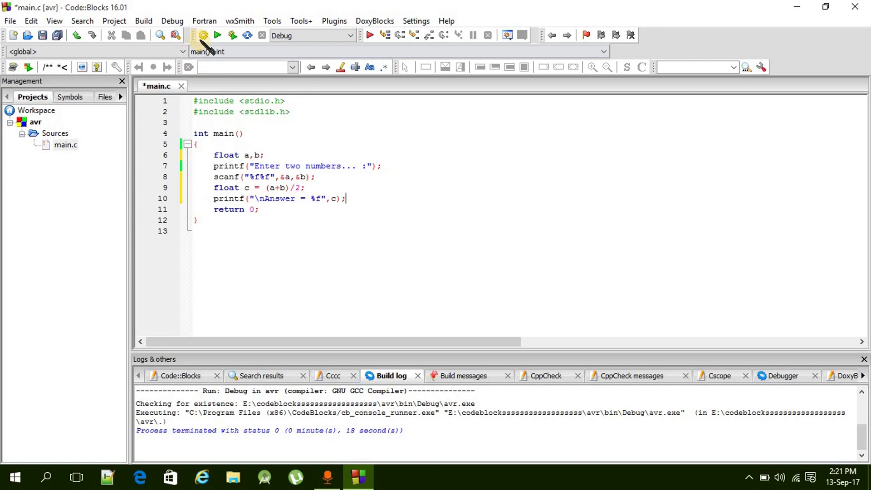
Step: Rebuild and run with inputs 10 and 15, mark the 12.500000 result, and close the console
{"action": "left_click", "coordinate": [203, 35]}
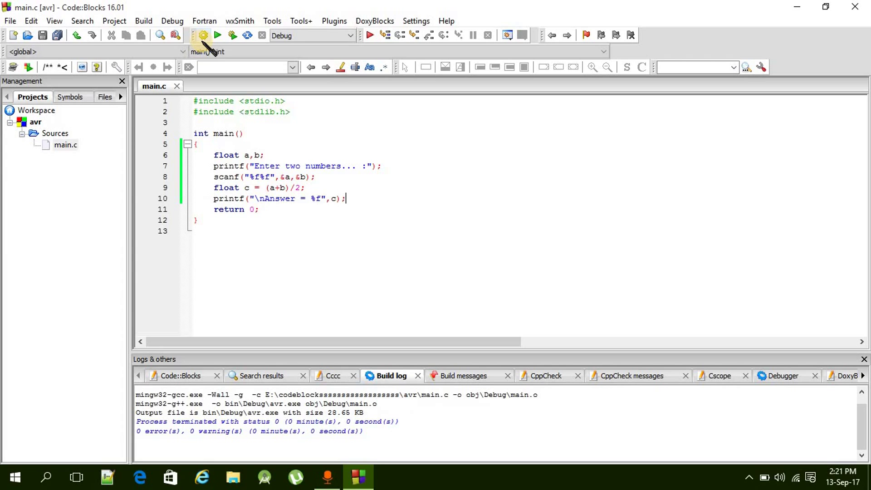
{"action": "left_click", "coordinate": [218, 36]}
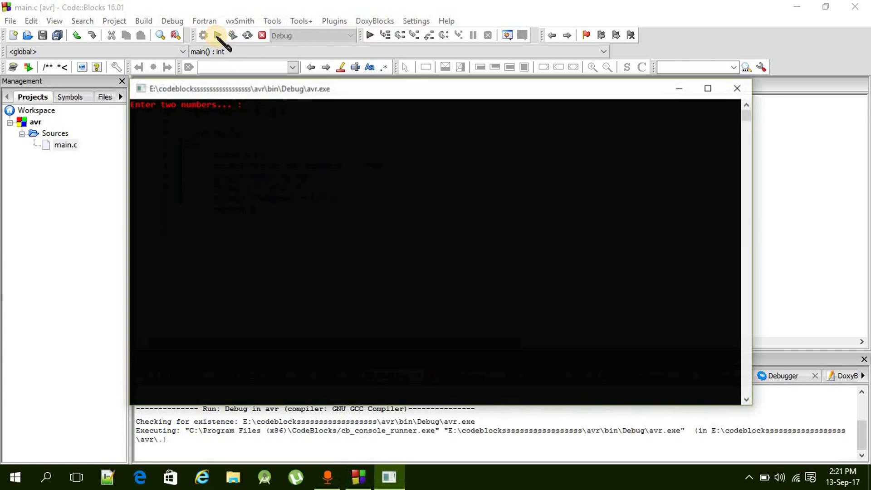
{"action": "type", "text": "10 "}
{"action": "type", "text": "1"}
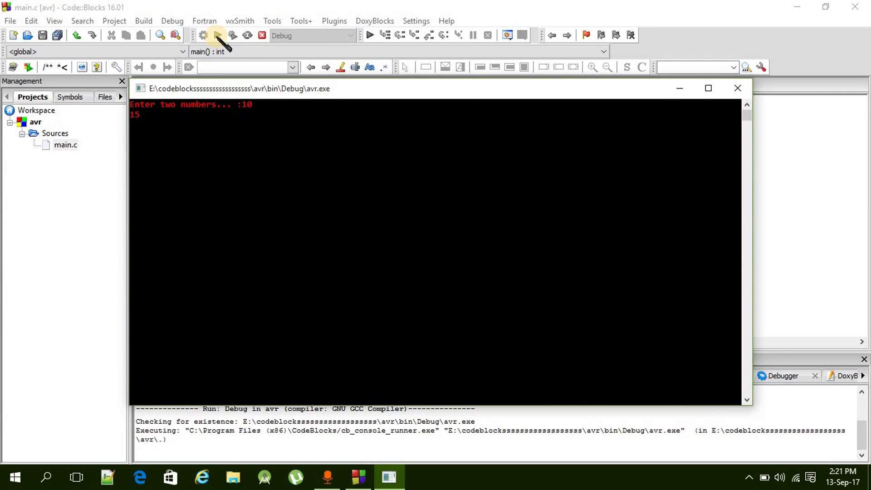
{"action": "type", "text": "5"}
{"action": "key", "text": "Return"}
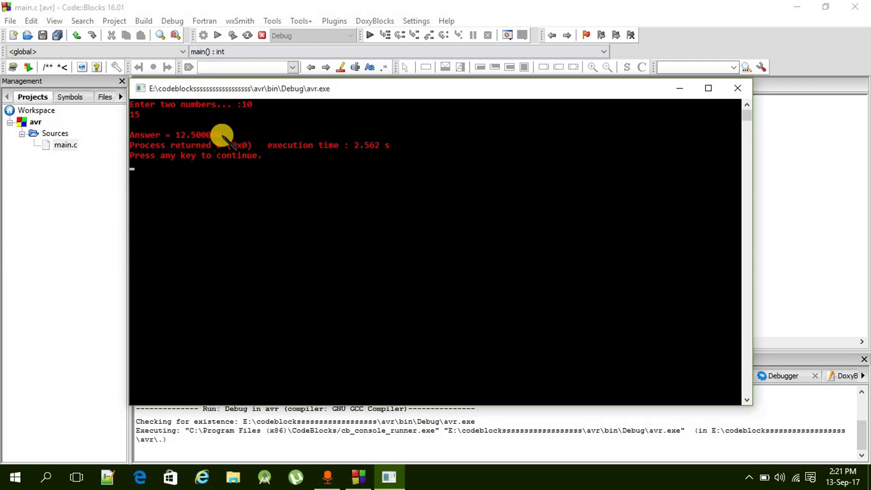
{"action": "left_click_drag", "start_coordinate": [224, 134], "coordinate": [178, 136]}
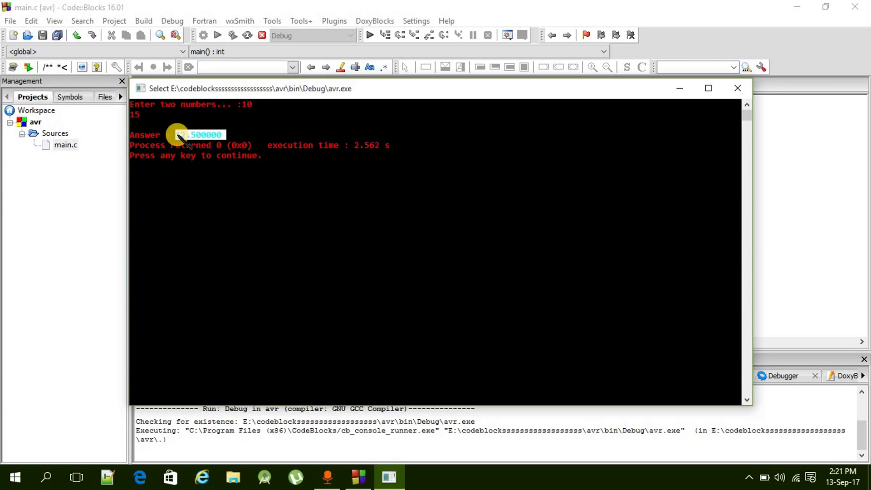
{"action": "left_click", "coordinate": [742, 91]}
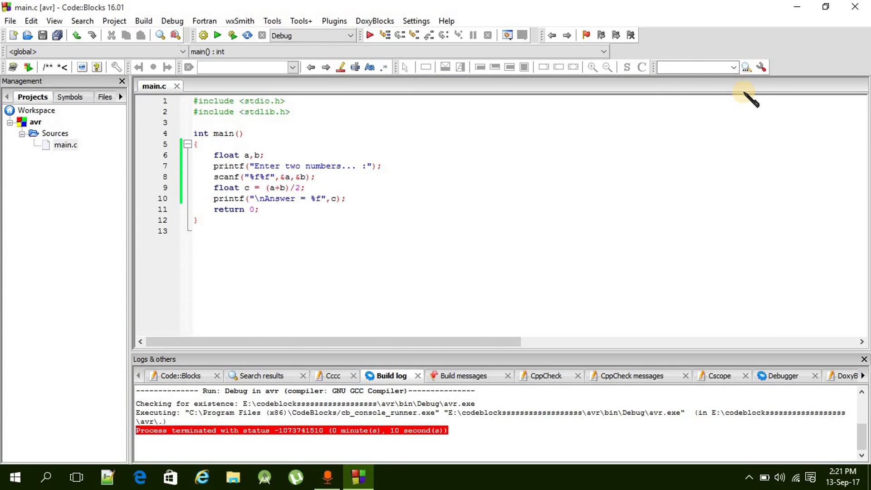